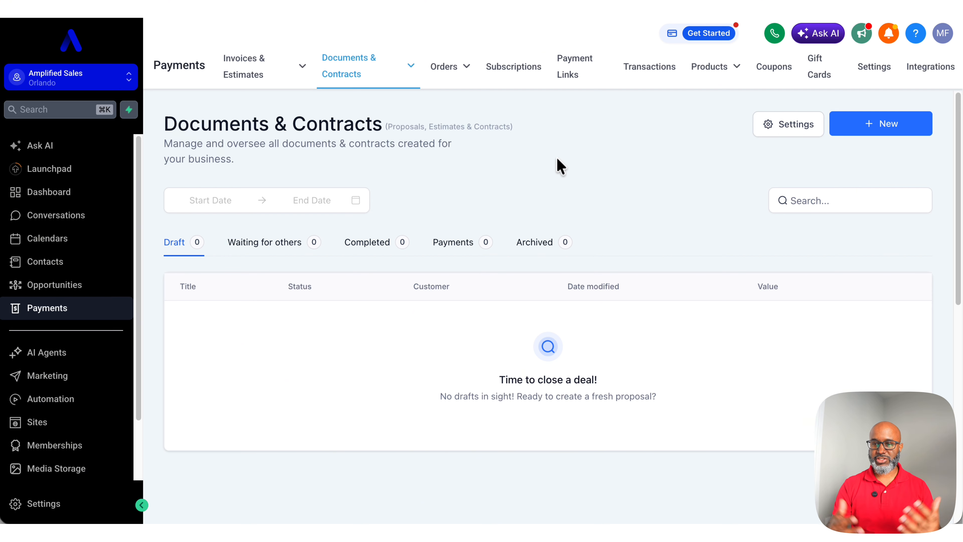
Step: Create a new document by uploading the PDF AmplifiedOS_Proposal_Agreement.docx.pdf
left_click(871, 131)
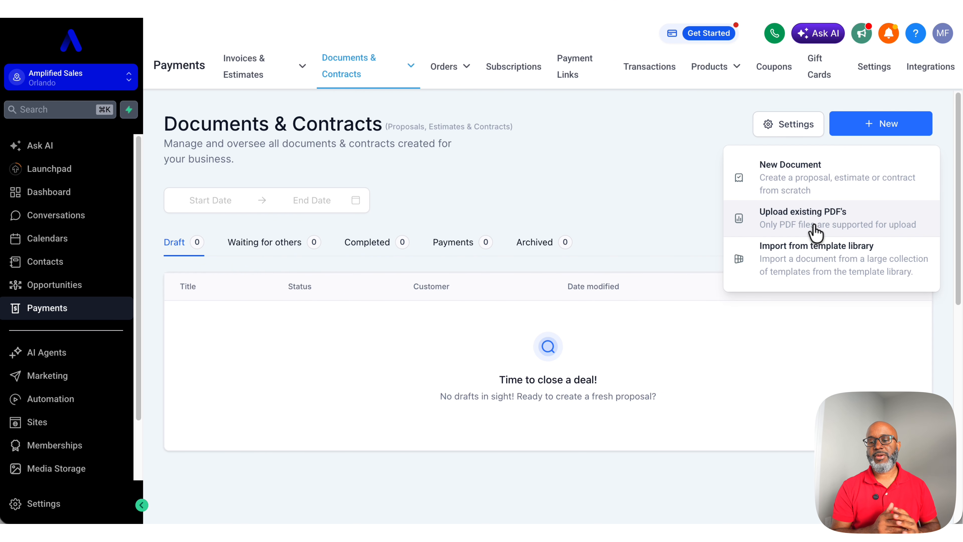
left_click(801, 222)
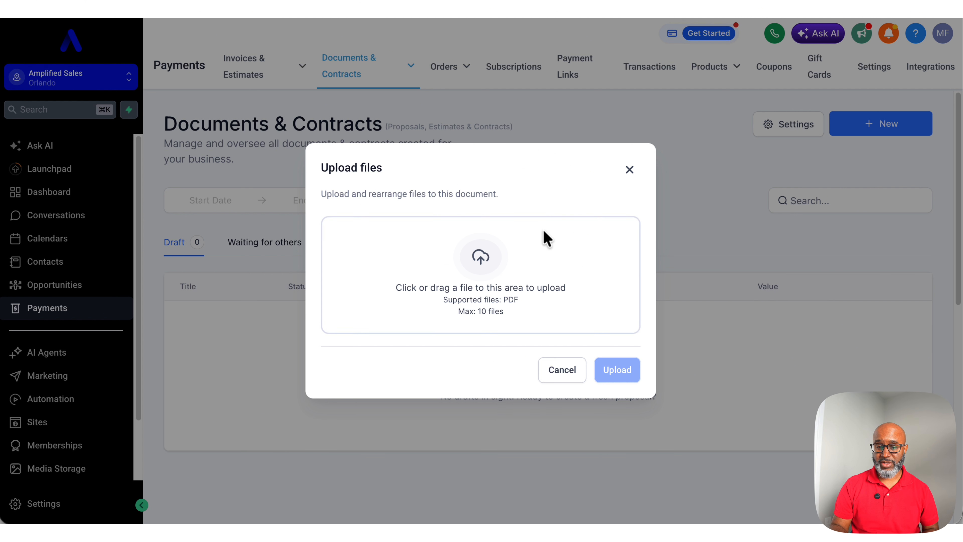
left_click(500, 261)
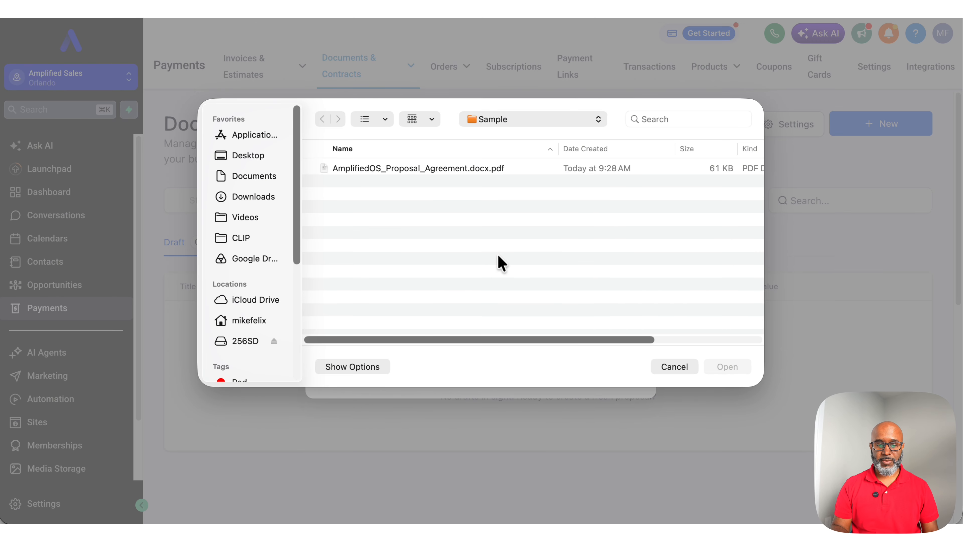
double_click(423, 168)
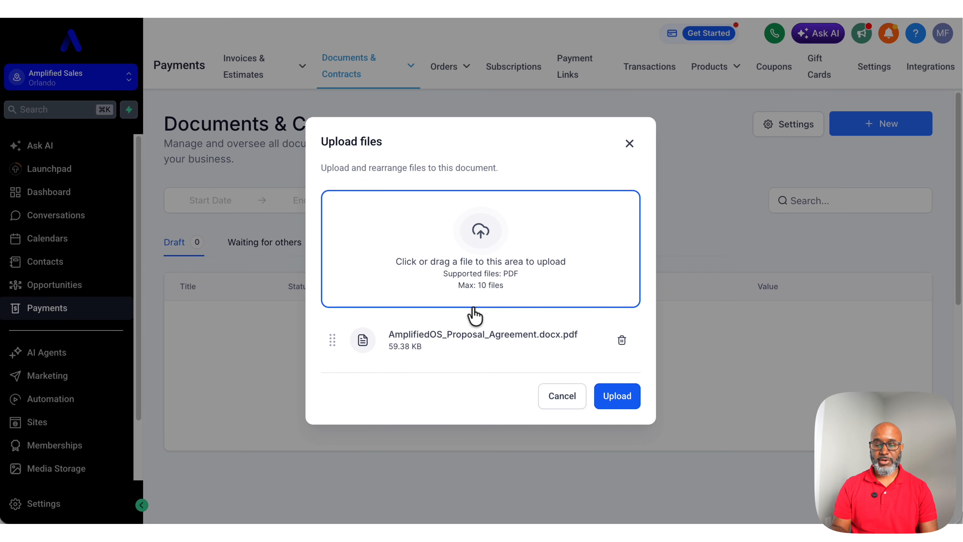
left_click(617, 398)
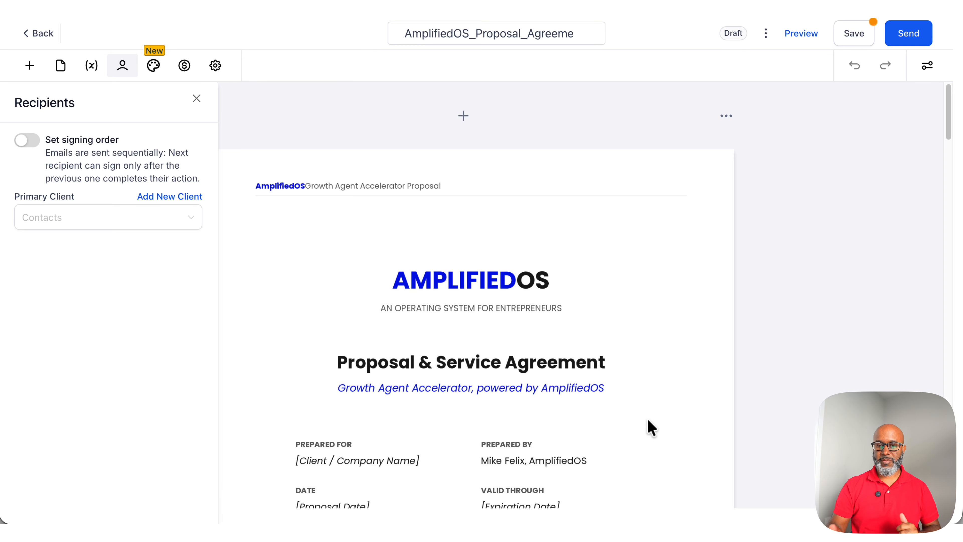
Step: Scroll through the uploaded proposal's pages to review its sections down to the acceptance block
scroll(652, 427, "down", 10)
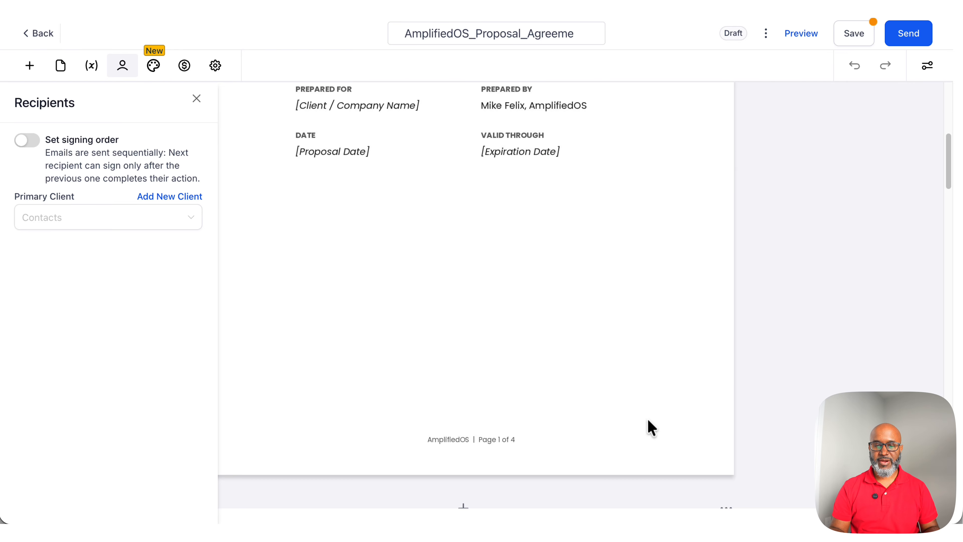
scroll(651, 428, "down", 10)
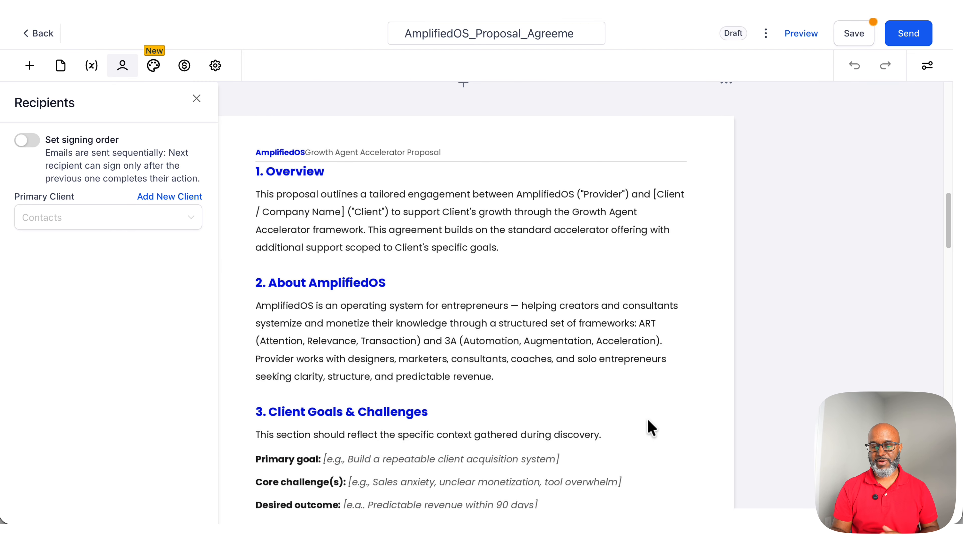
scroll(651, 428, "down", 4)
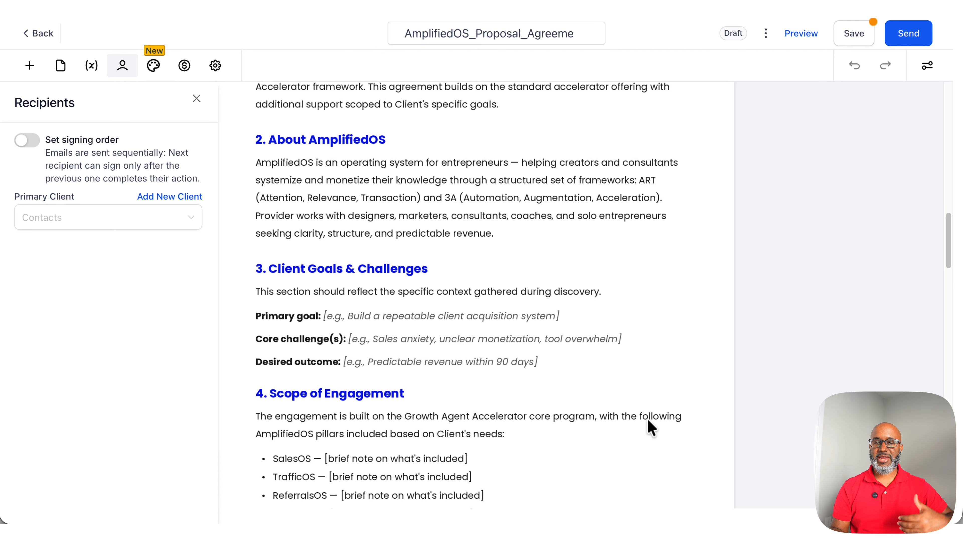
scroll(651, 427, "down", 2)
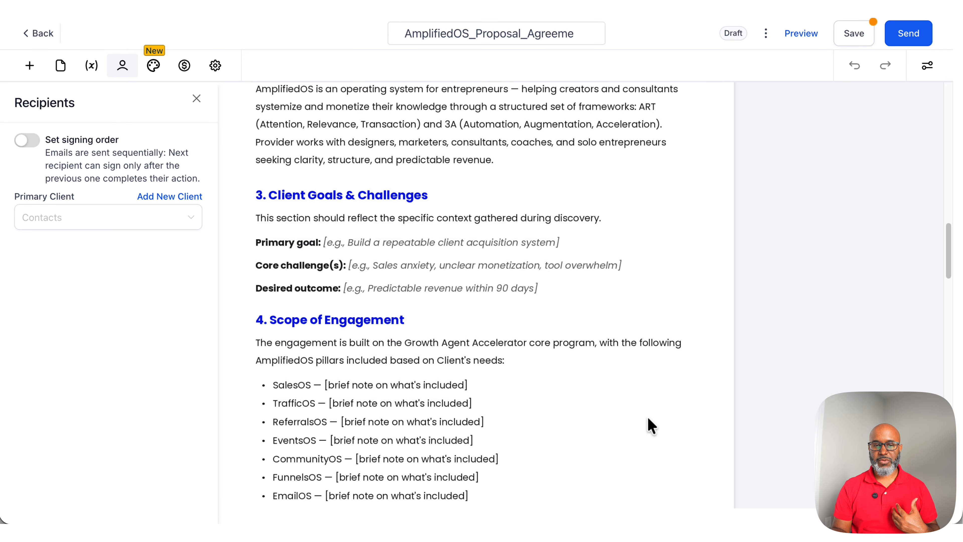
scroll(651, 428, "down", 5)
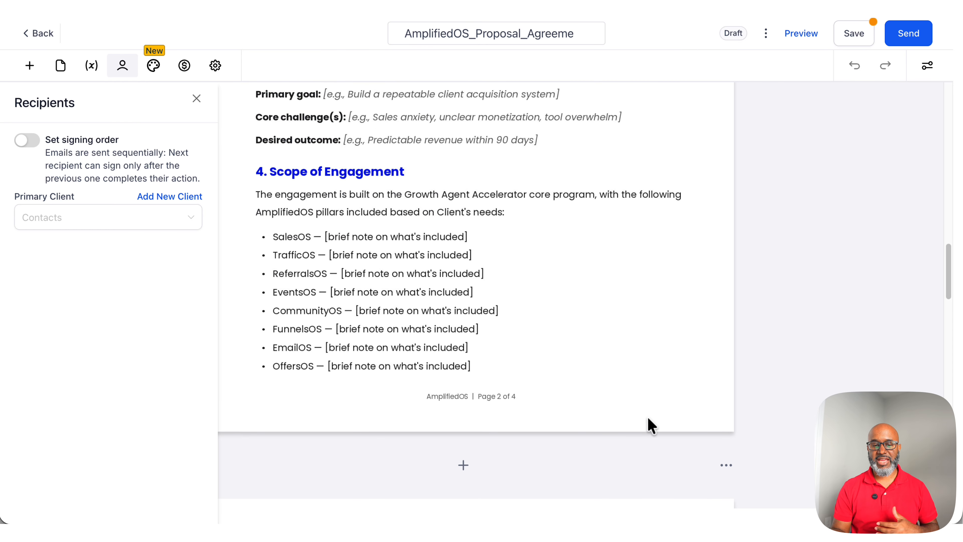
scroll(648, 417, "down", 13)
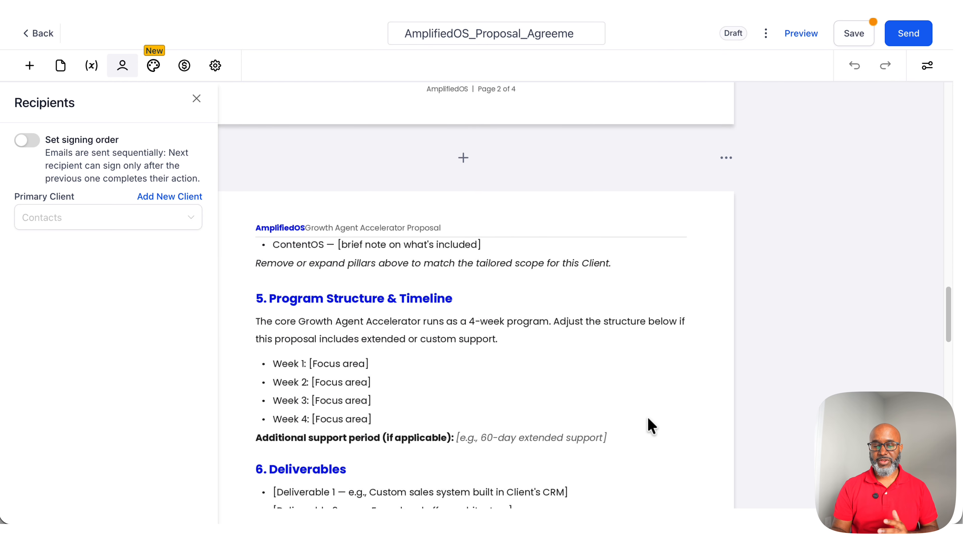
scroll(649, 424, "down", 2)
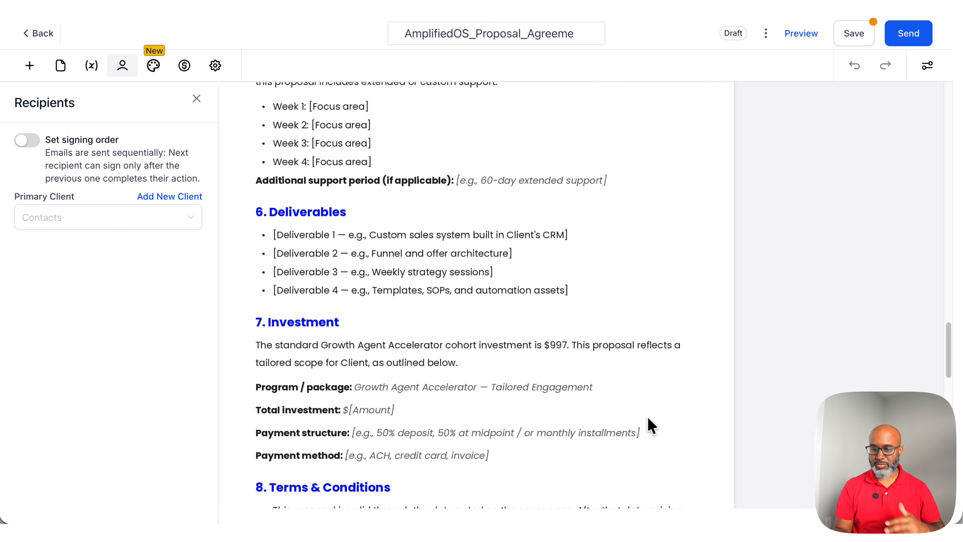
scroll(648, 419, "down", 7)
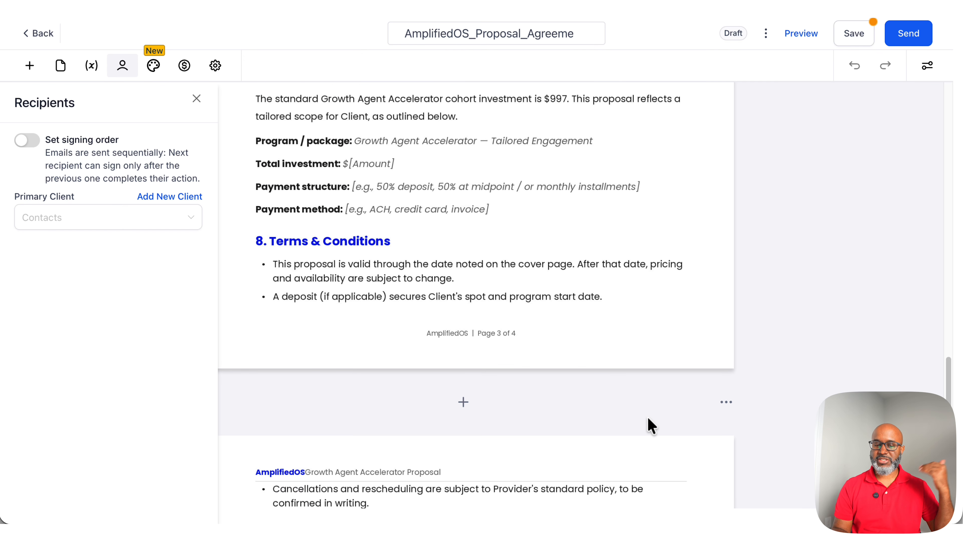
scroll(651, 425, "down", 17)
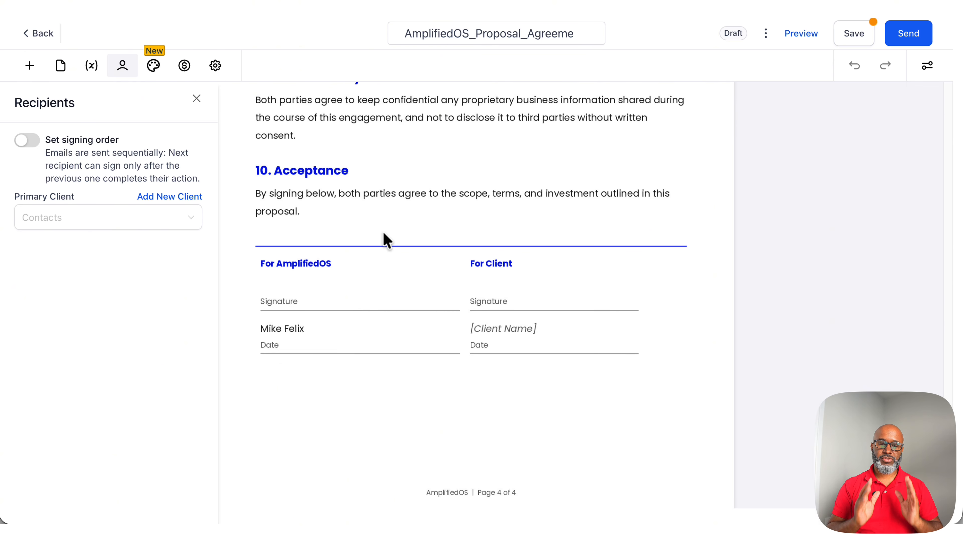
Step: Open the new client form and enter the client's first and last name
left_click(169, 199)
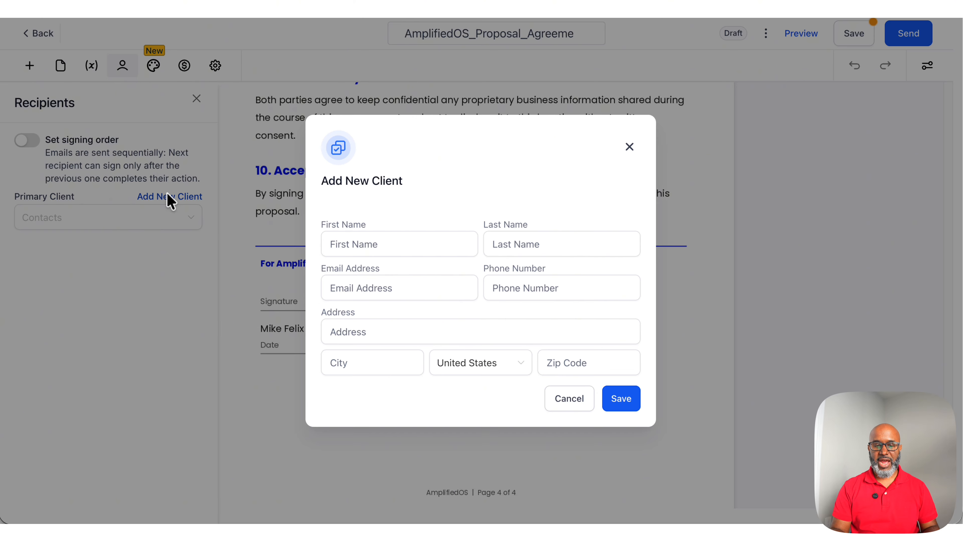
left_click(434, 237)
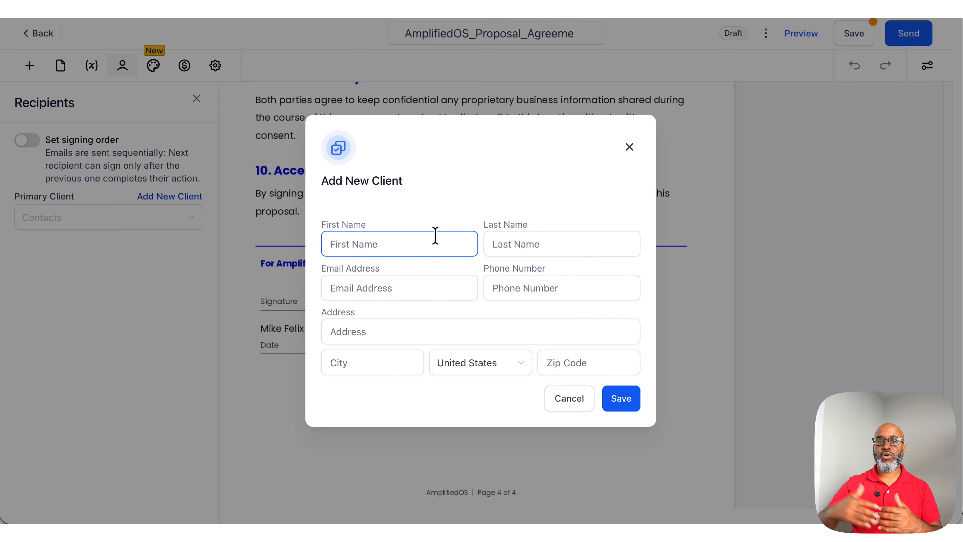
left_click(435, 236)
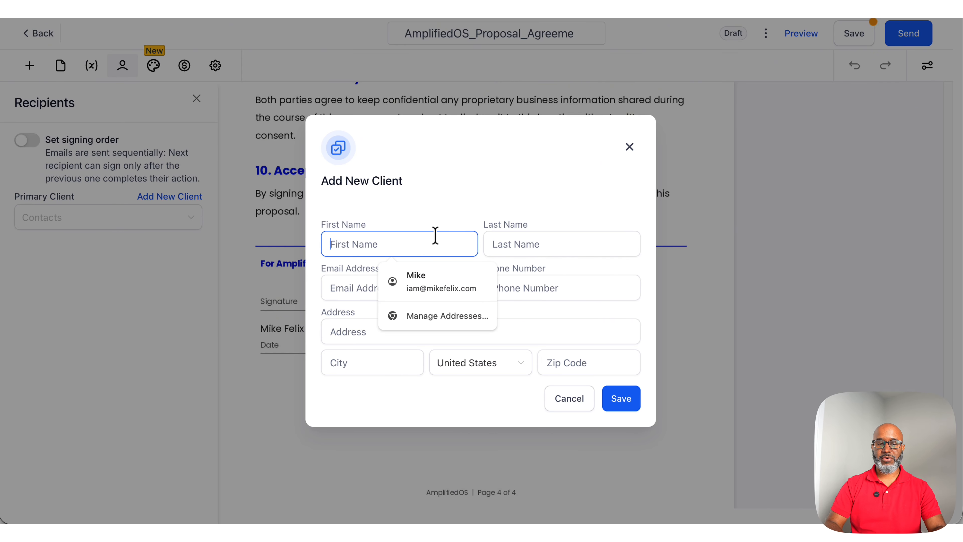
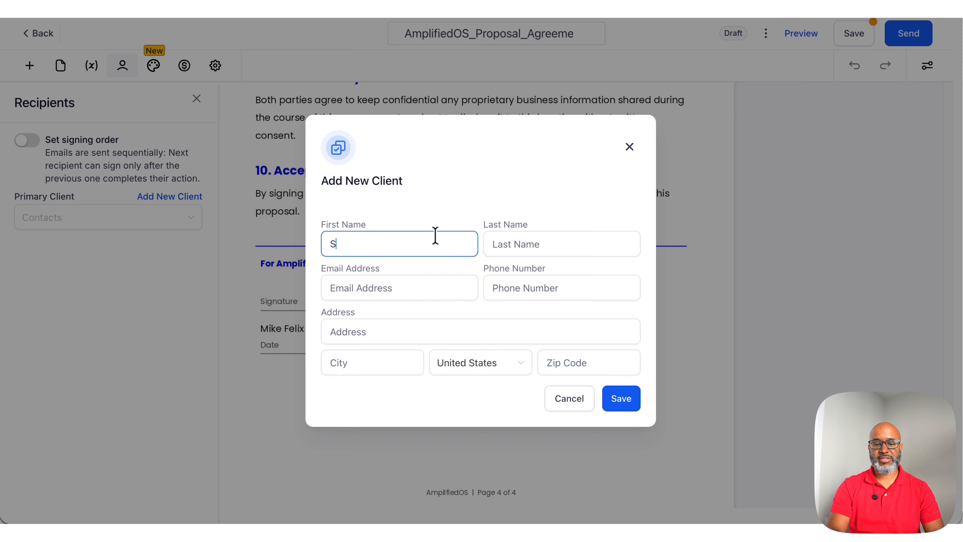
key("Tab")
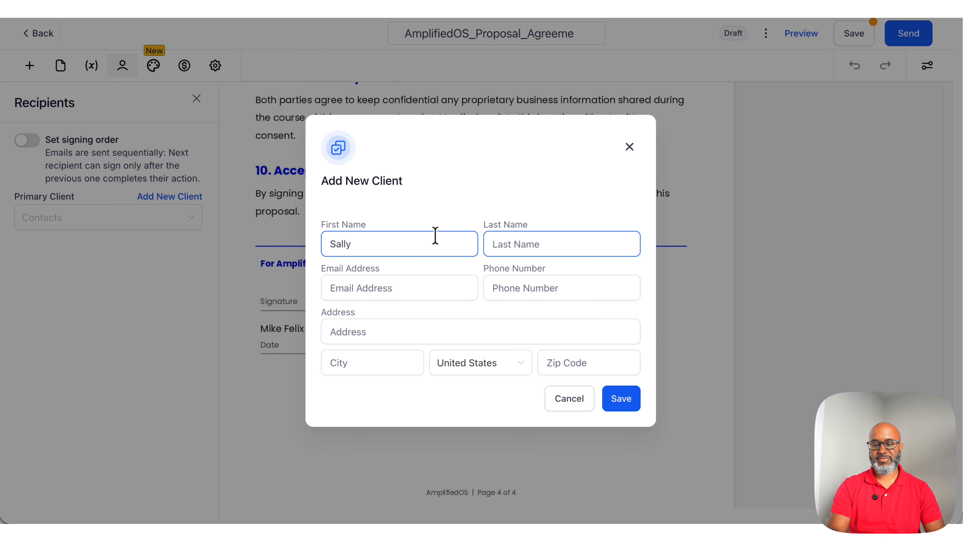
Step: Fill in the client's e-mail address and save the new client as primary recipient
key("Tab")
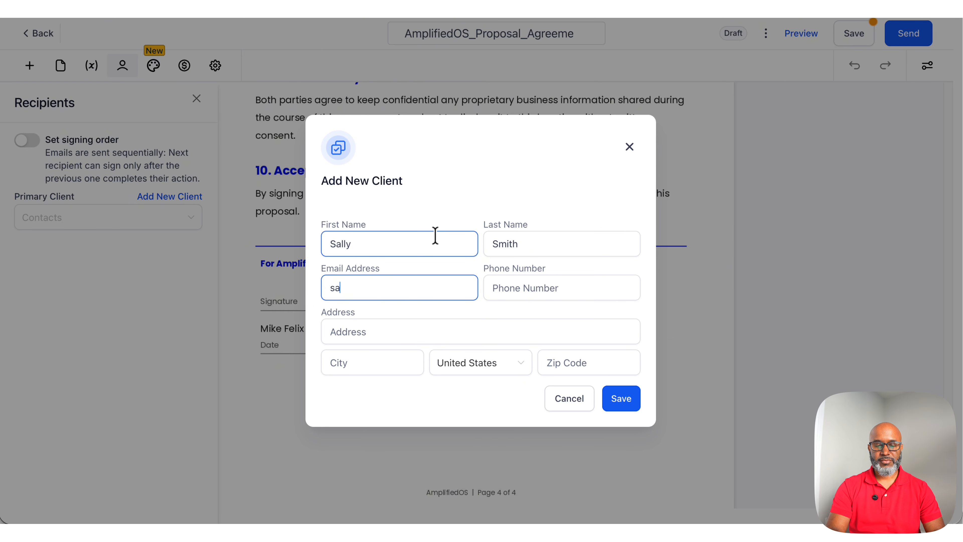
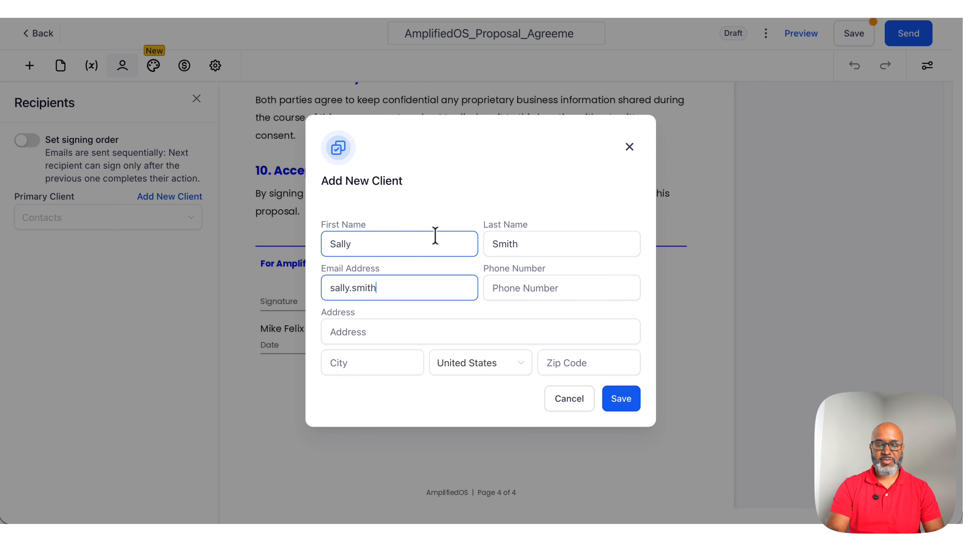
key("Tab")
key("Tab")
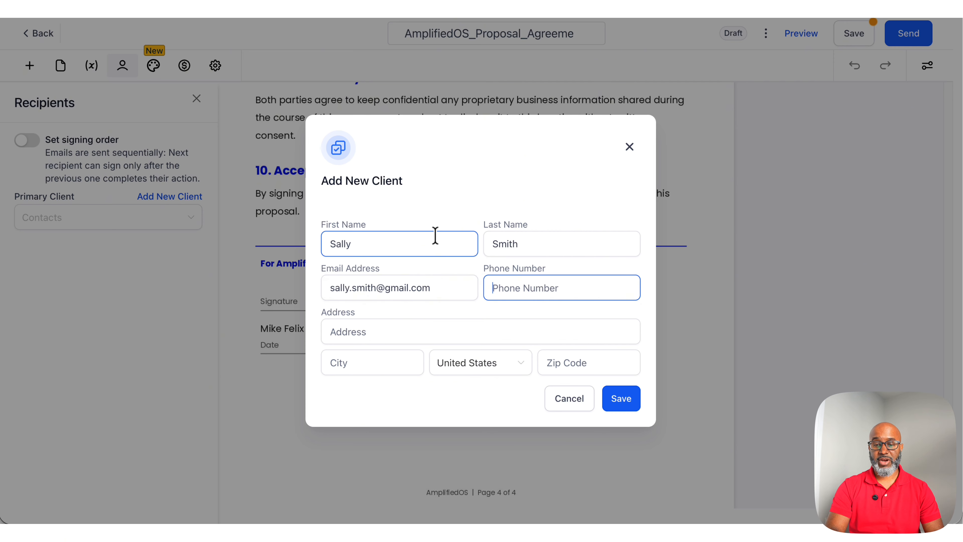
left_click(615, 405)
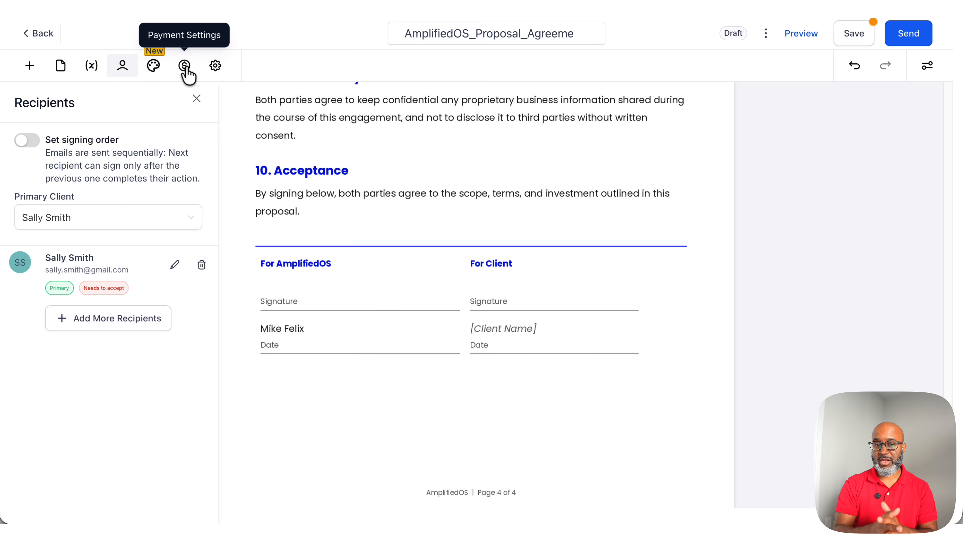
Step: Place a Signature field on the For Client signature line and adjust its position
left_click(30, 67)
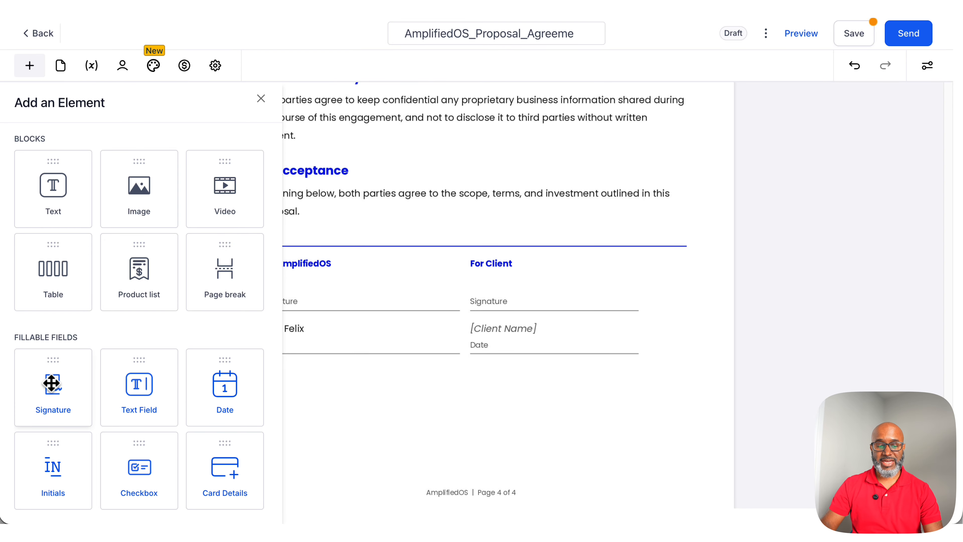
mouse_move(50, 381)
left_mouse_down()
mouse_move(172, 365)
mouse_move(481, 292)
left_mouse_up()
mouse_move(542, 284)
left_mouse_down()
mouse_move(590, 297)
mouse_move(626, 290)
left_mouse_up()
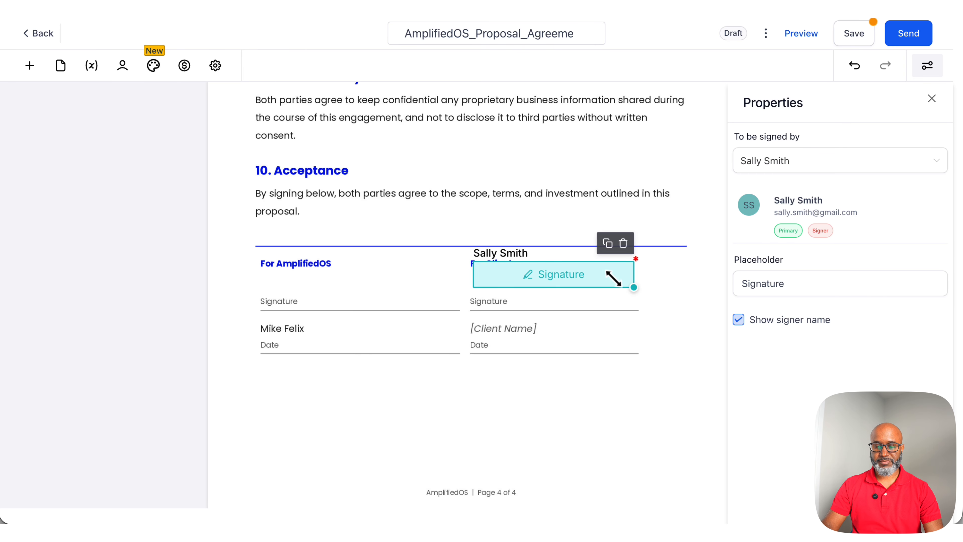
left_click_drag(613, 277, 614, 294)
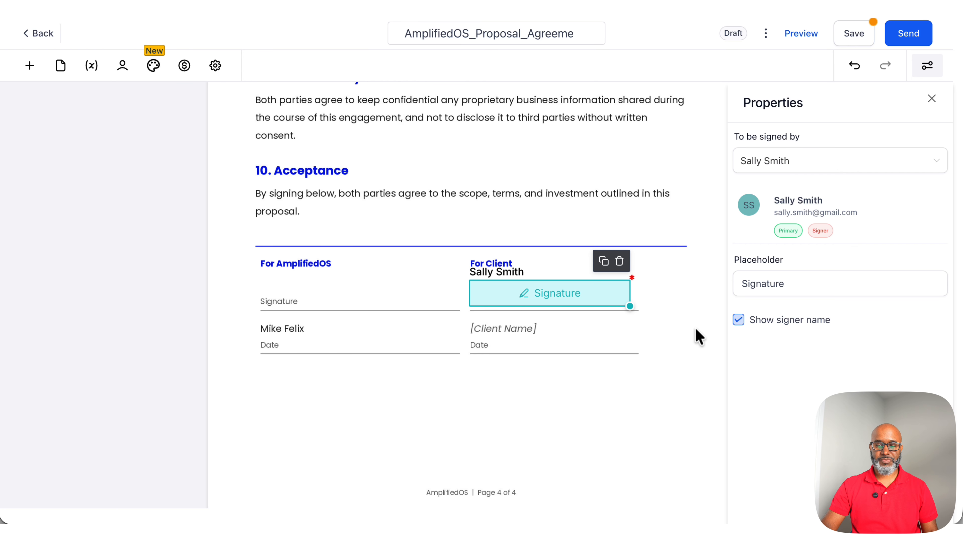
Step: Add a Date field on the client's date line below the client name
left_click(30, 67)
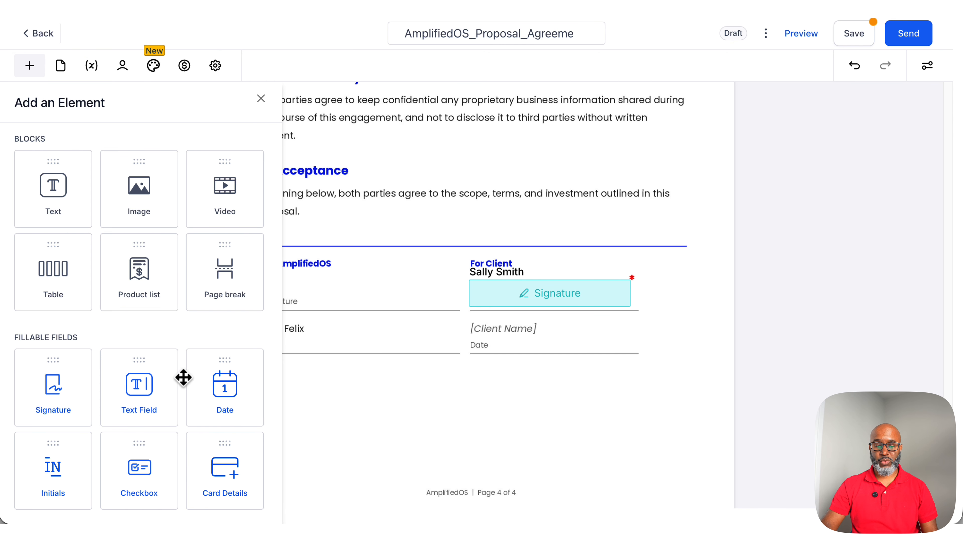
mouse_move(221, 404)
left_mouse_down()
mouse_move(426, 369)
mouse_move(505, 329)
mouse_move(515, 344)
mouse_move(606, 350)
left_mouse_up()
left_click(500, 311)
left_click(510, 327)
left_click(603, 405)
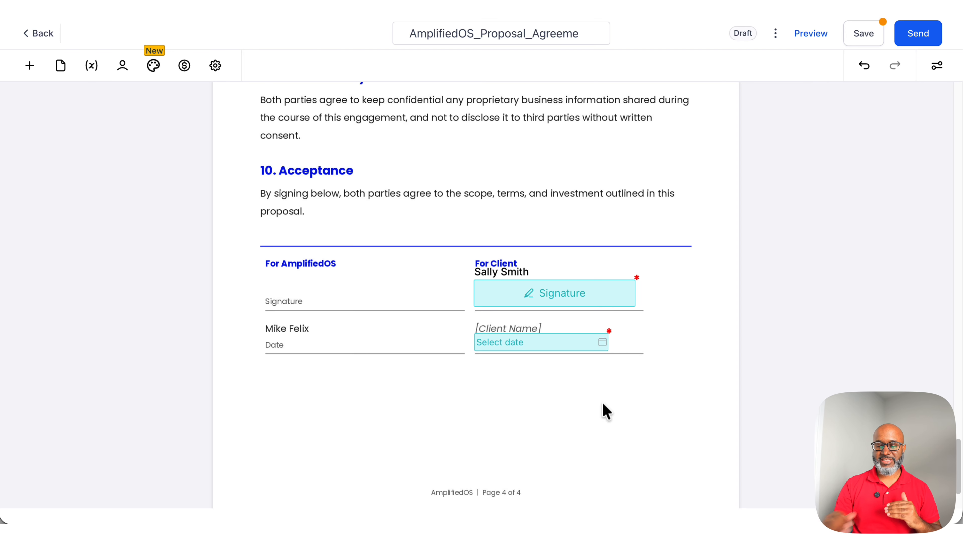
left_click(570, 343)
Step: Place a Signature field on the For AmplifiedOS signature line
left_click(30, 66)
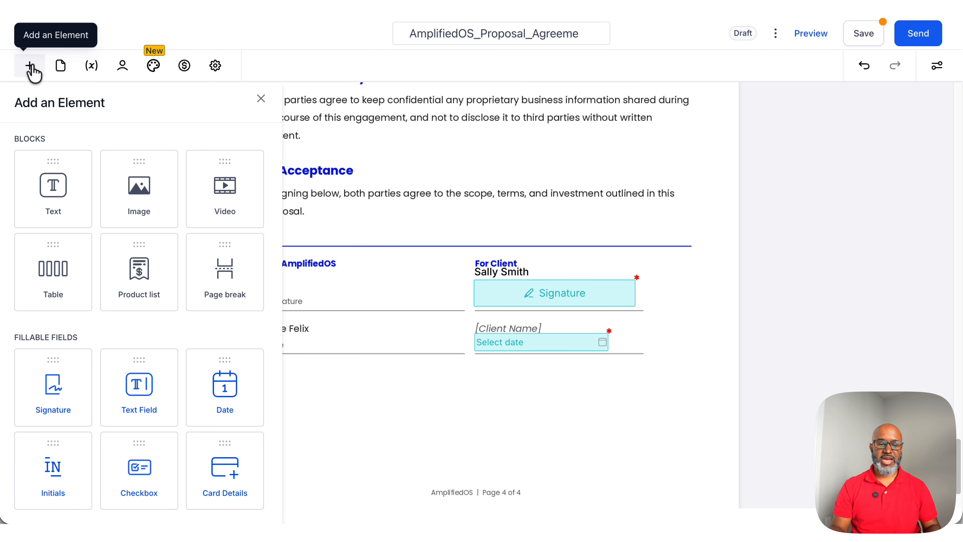
mouse_move(52, 380)
left_mouse_down()
mouse_move(224, 308)
mouse_move(326, 288)
mouse_move(391, 312)
mouse_move(430, 284)
left_mouse_up()
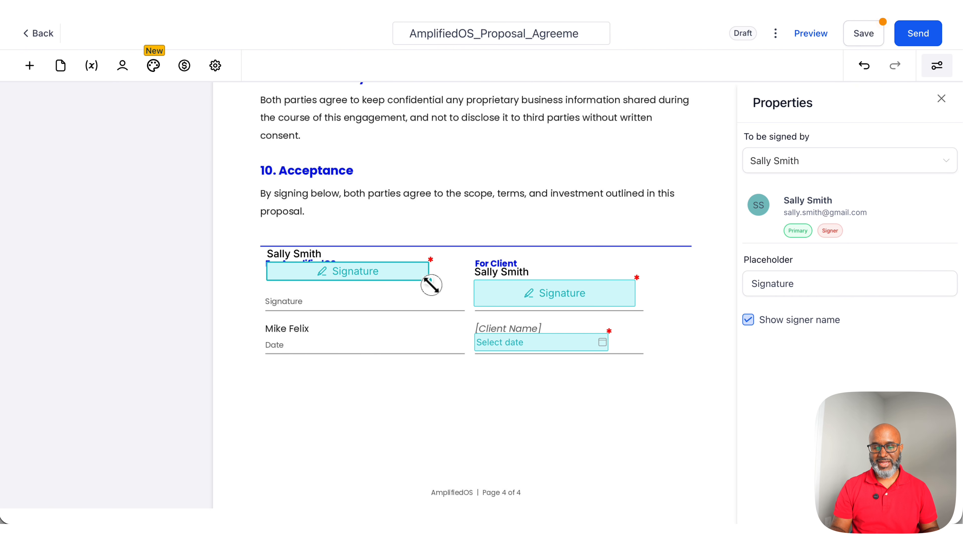